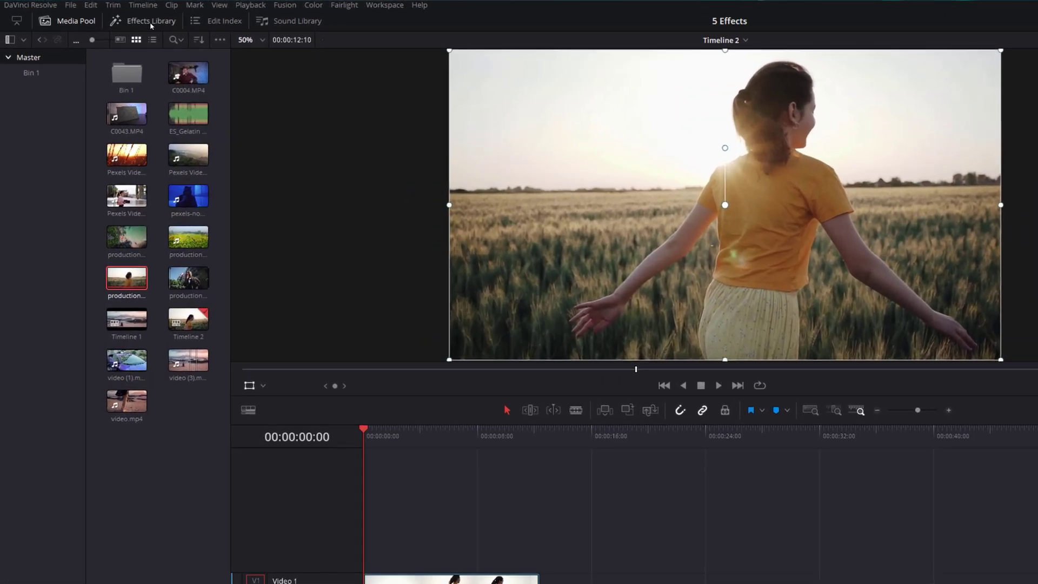
# Step: Place a Four Color Gradient from the Generators list on Video 2 above the wheat-field clip
pyautogui.click(160, 24)
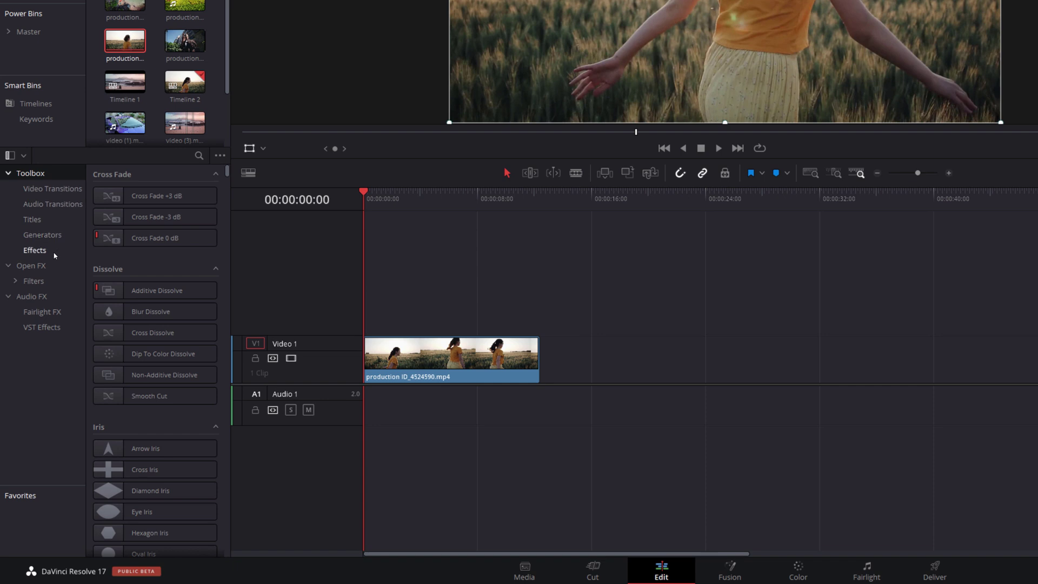
pyautogui.click(41, 235)
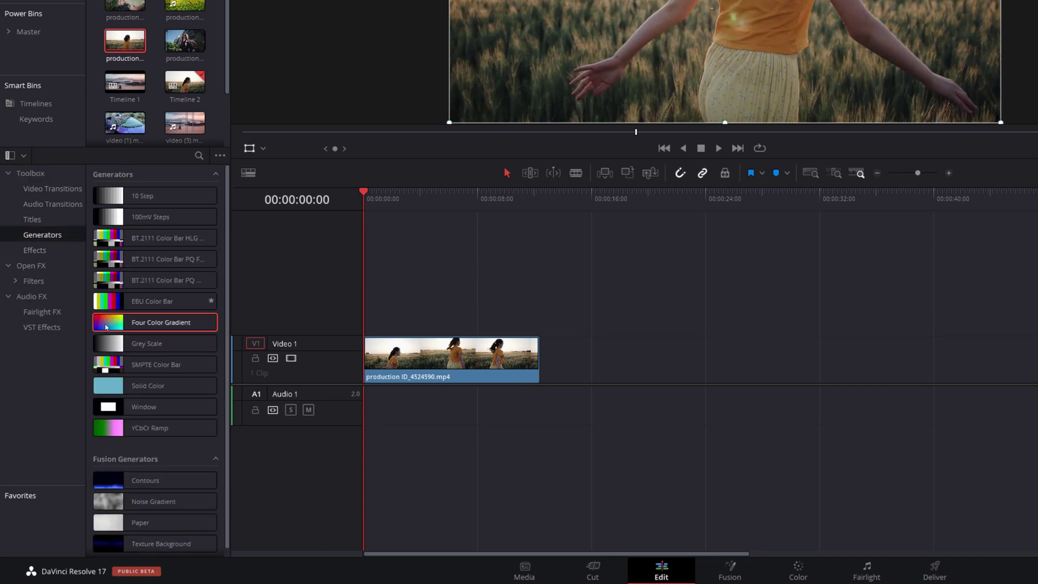
pyautogui.moveTo(134, 326)
pyautogui.moveTo(136, 323); pyautogui.dragTo(369, 316)
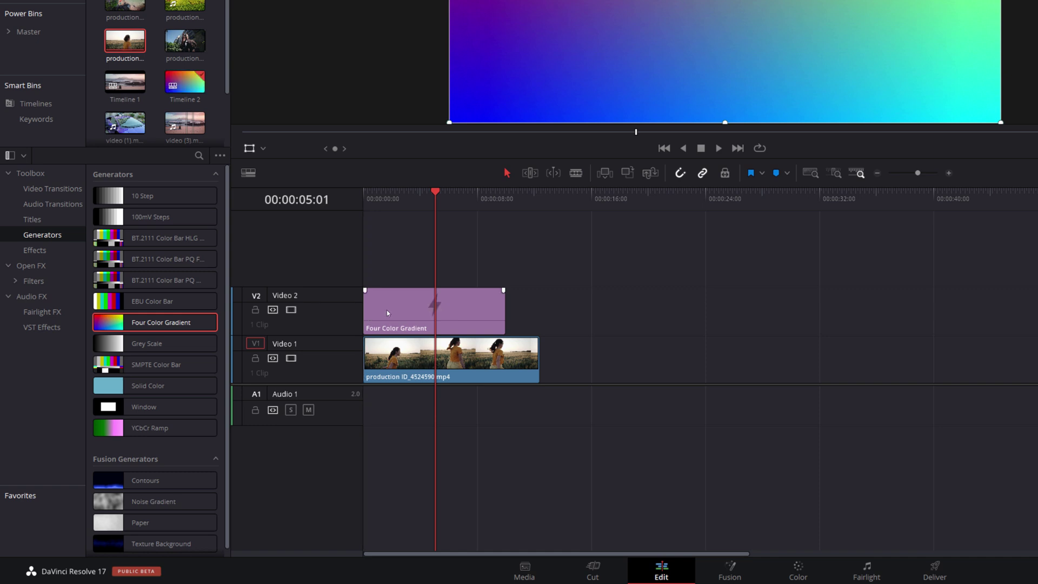
# Step: Extend the gradient to end with the video clip and show its properties in the Inspector
pyautogui.press('Home')
pyautogui.moveTo(504, 312); pyautogui.dragTo(541, 312)
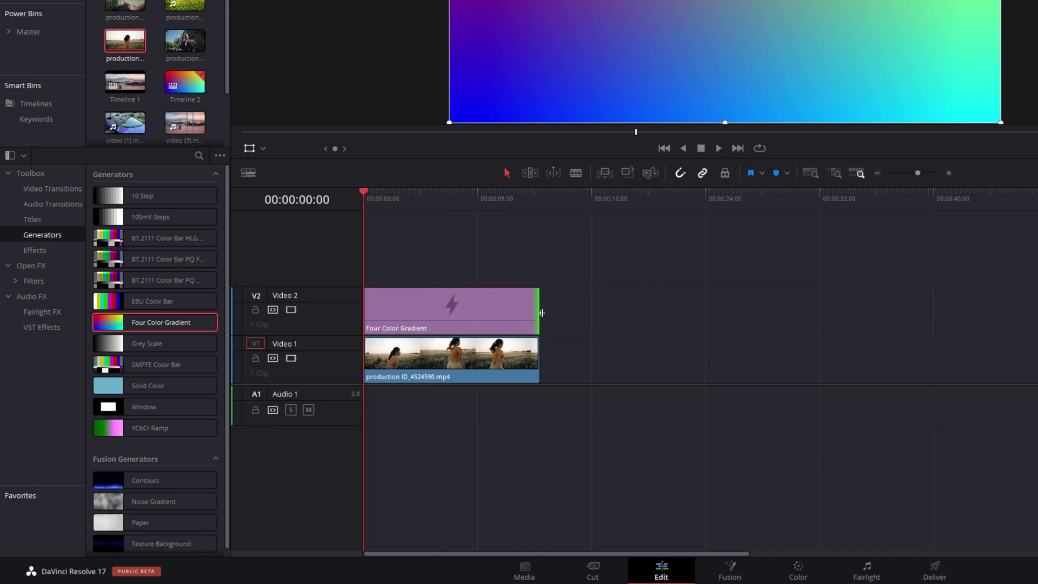
pyautogui.click(520, 292)
pyautogui.click(995, 18)
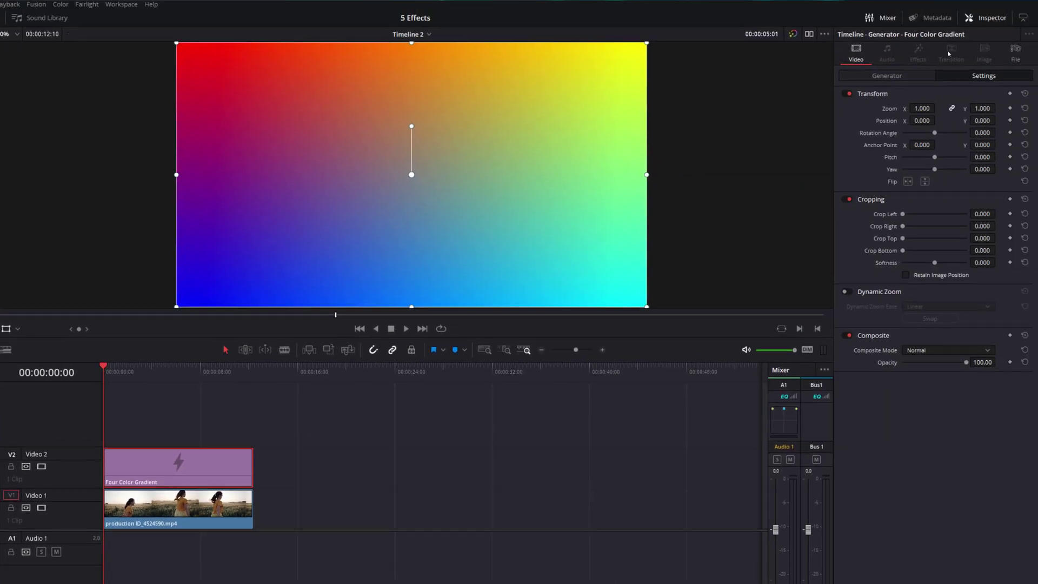
pyautogui.click(897, 76)
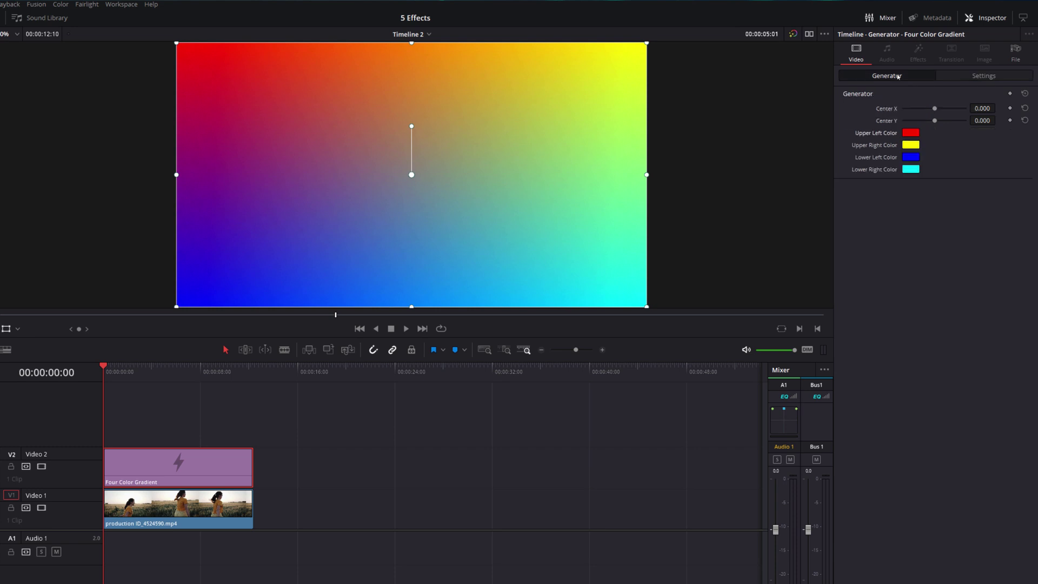
pyautogui.moveTo(935, 109)
pyautogui.mouseDown()
pyautogui.moveTo(915, 110)
pyautogui.moveTo(951, 110)
pyautogui.mouseUp()
pyautogui.doubleClick(893, 109)
pyautogui.click(911, 133)
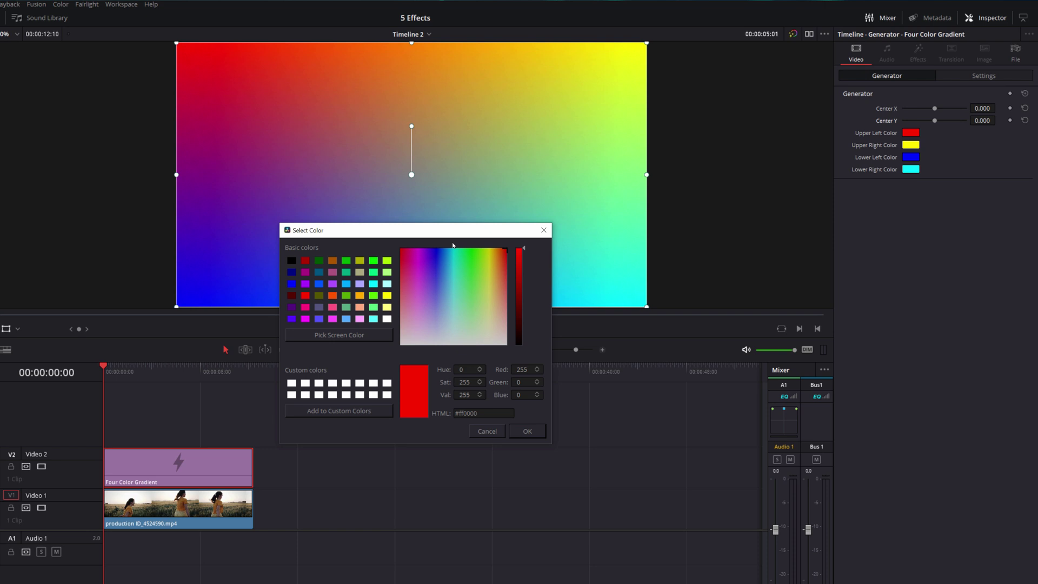
pyautogui.moveTo(479, 265)
pyautogui.mouseDown()
pyautogui.moveTo(481, 256)
pyautogui.moveTo(405, 254)
pyautogui.moveTo(492, 249)
pyautogui.mouseUp()
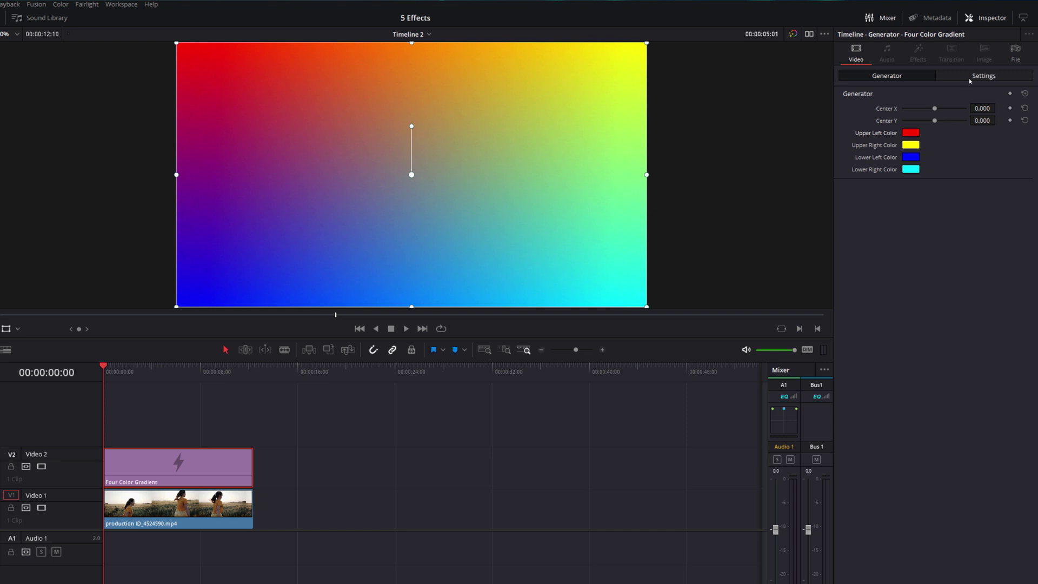
pyautogui.click(982, 77)
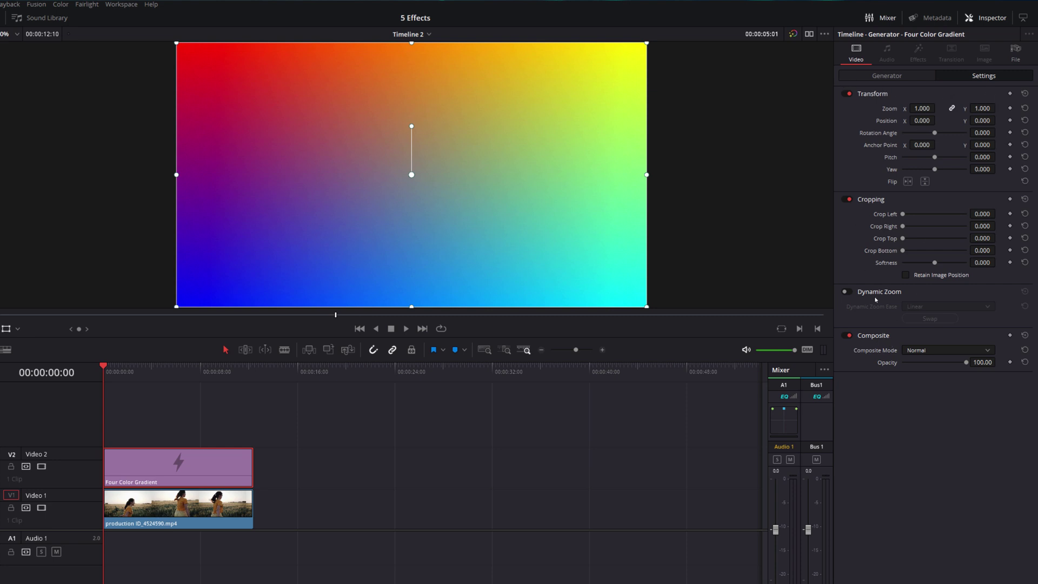
# Step: Set the gradient's composite mode to Softlight, replacing a brief Color trial, with opacity left at 100
pyautogui.click(926, 352)
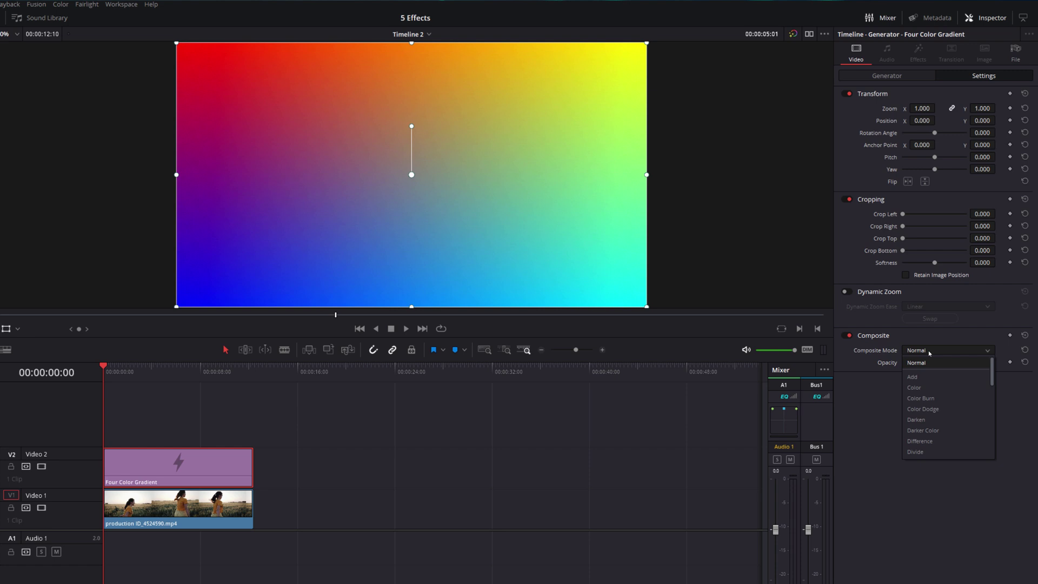
pyautogui.click(929, 386)
pyautogui.click(987, 350)
pyautogui.moveTo(993, 375); pyautogui.dragTo(988, 433)
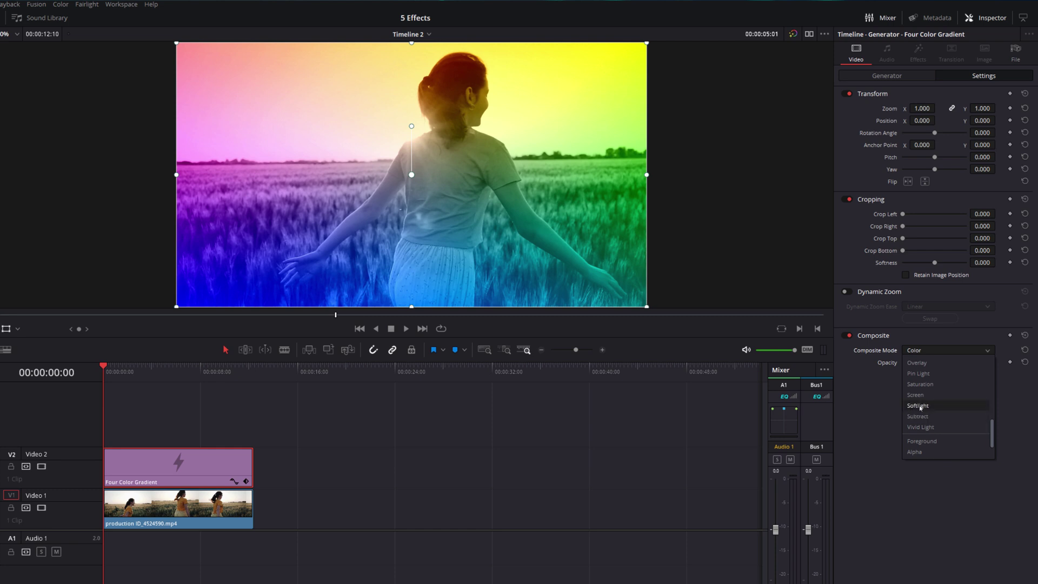
pyautogui.click(920, 407)
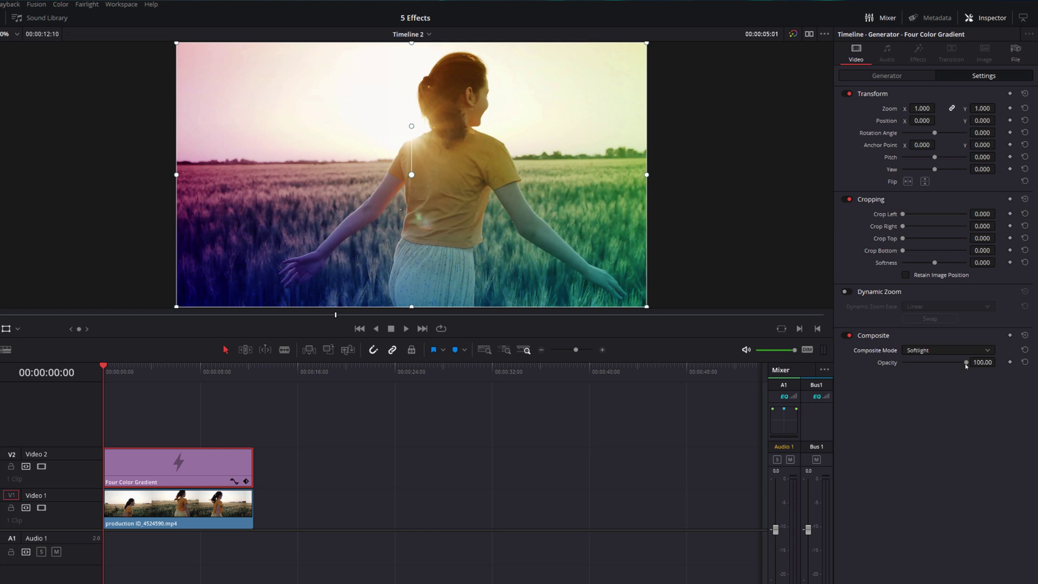
pyautogui.moveTo(966, 362)
pyautogui.mouseDown()
pyautogui.moveTo(863, 368)
pyautogui.moveTo(996, 366)
pyautogui.moveTo(897, 367)
pyautogui.moveTo(974, 368)
pyautogui.mouseUp()
# Step: Preview the tinted clip, then change the gradient's upper-left corner colour to magenta
pyautogui.press('space')
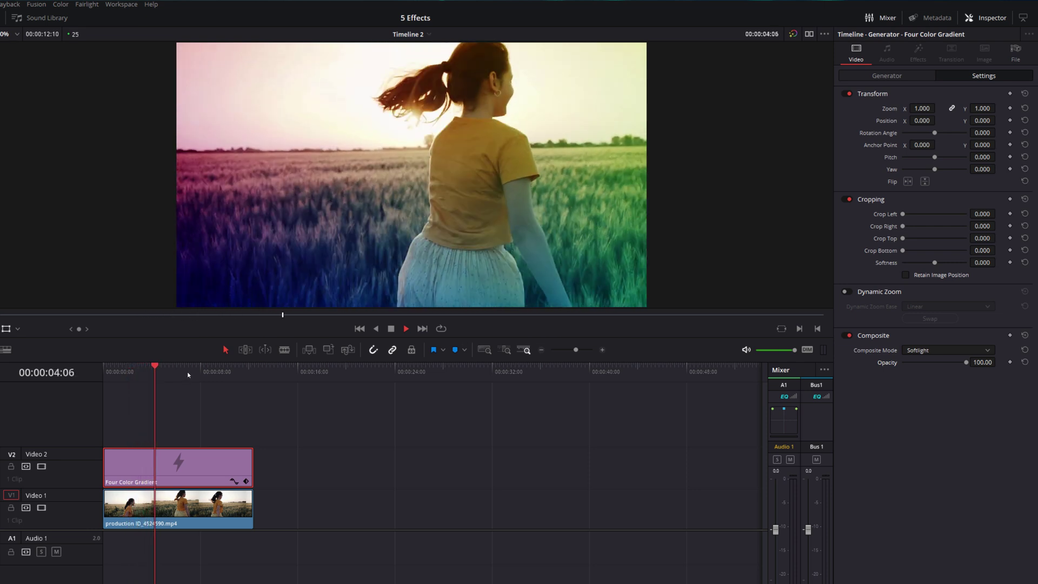
pyautogui.press('space')
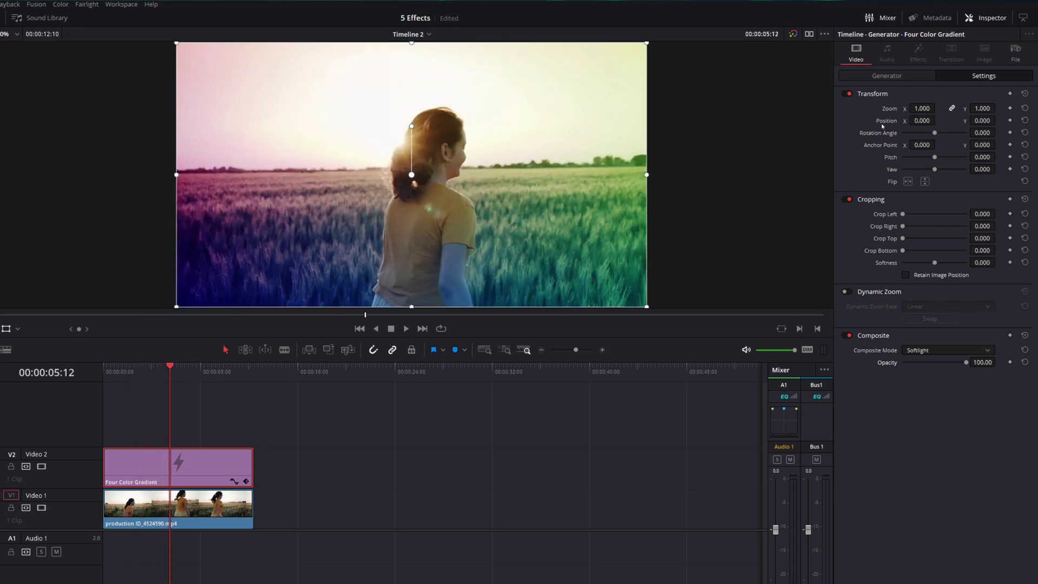
pyautogui.click(900, 77)
pyautogui.click(911, 133)
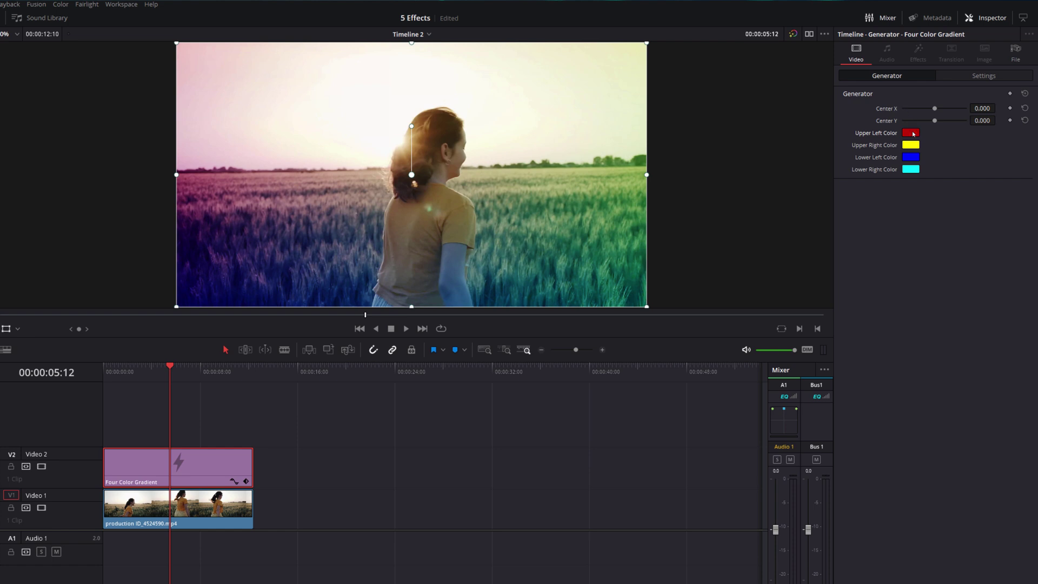
pyautogui.moveTo(432, 265)
pyautogui.mouseDown()
pyautogui.moveTo(474, 269)
pyautogui.moveTo(433, 288)
pyautogui.moveTo(409, 255)
pyautogui.moveTo(418, 265)
pyautogui.moveTo(423, 253)
pyautogui.mouseUp()
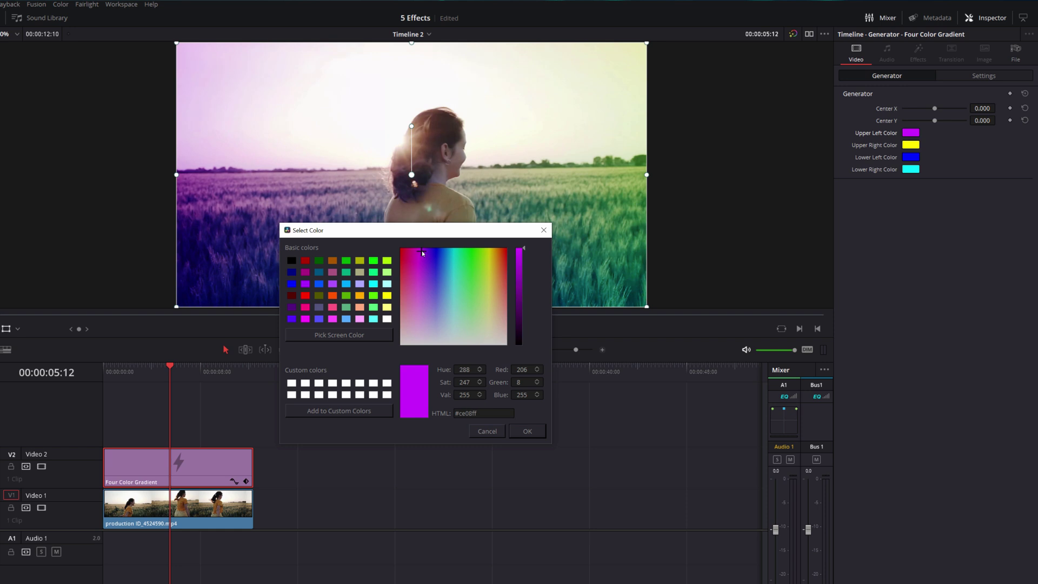
pyautogui.click(527, 430)
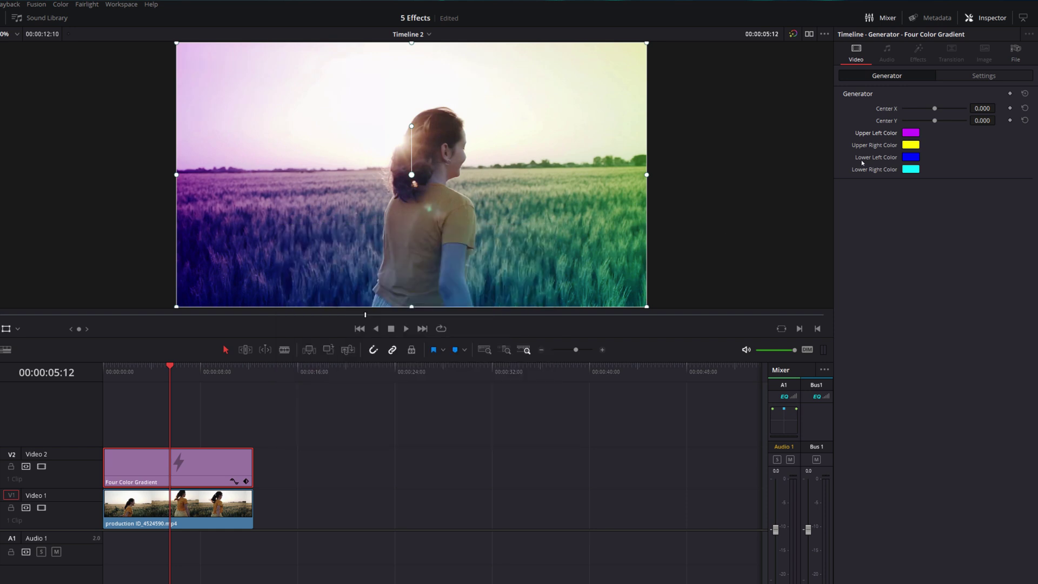
# Step: Make the lower-right corner coral red (#ff5d58) and play back the recoloured footage
pyautogui.click(911, 169)
pyautogui.moveTo(464, 257); pyautogui.dragTo(507, 284)
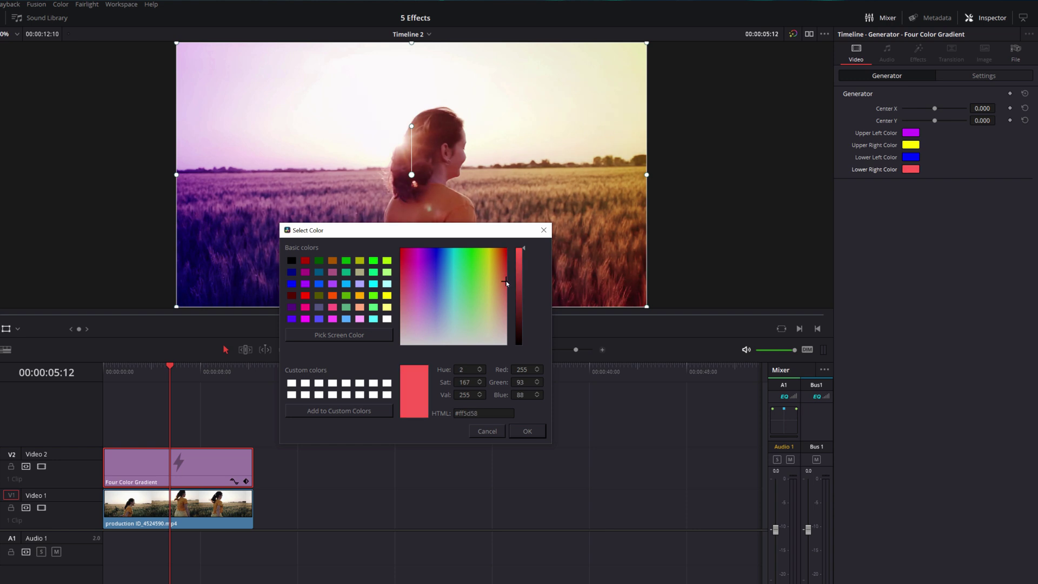
pyautogui.click(526, 431)
pyautogui.press('space')
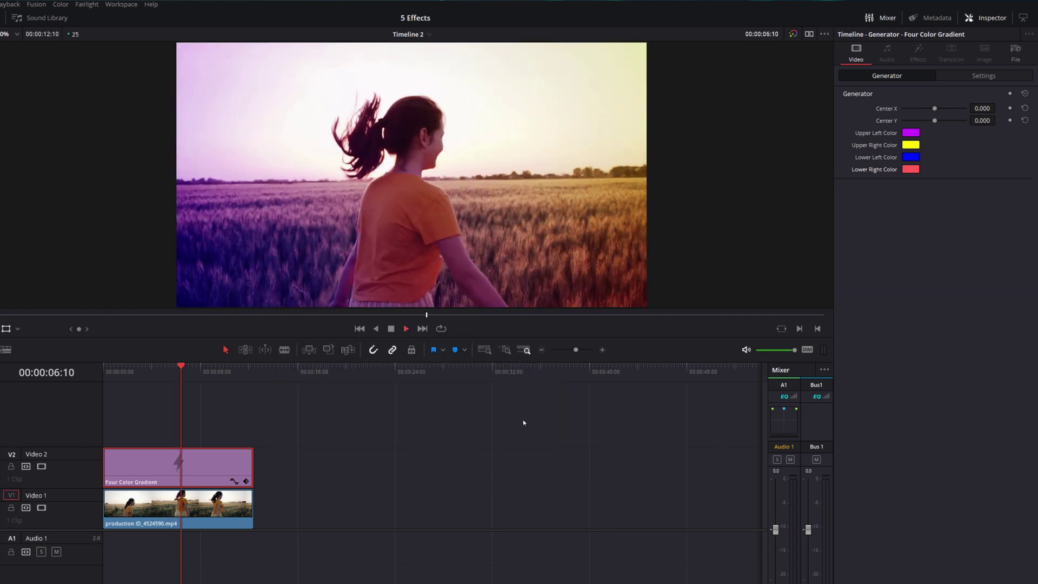
pyautogui.press('space')
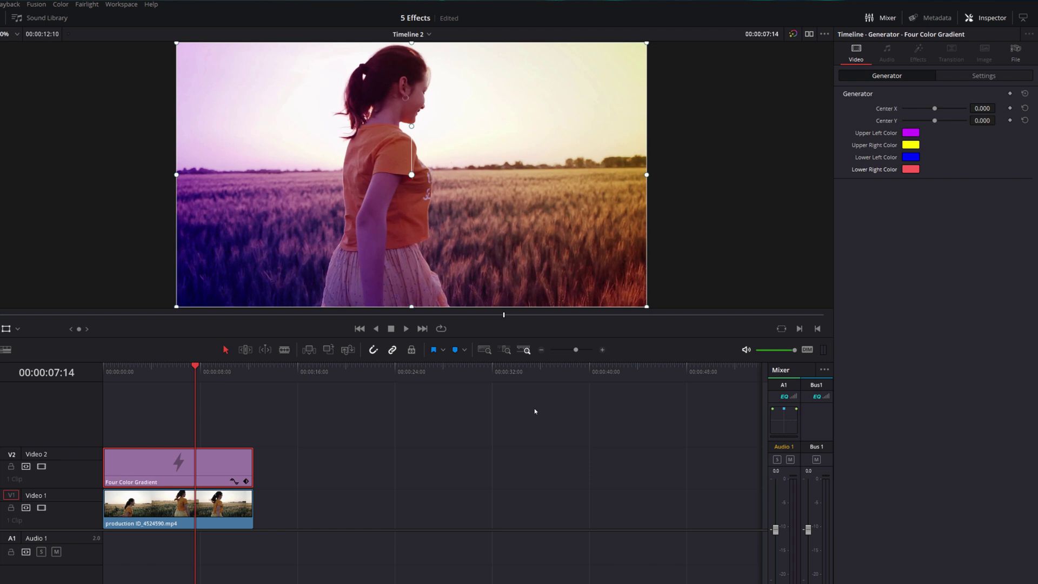
# Step: Save the project and replay the tinted clip from the beginning
pyautogui.hotkey('ctrl', 's')
pyautogui.moveTo(197, 367); pyautogui.dragTo(96, 367)
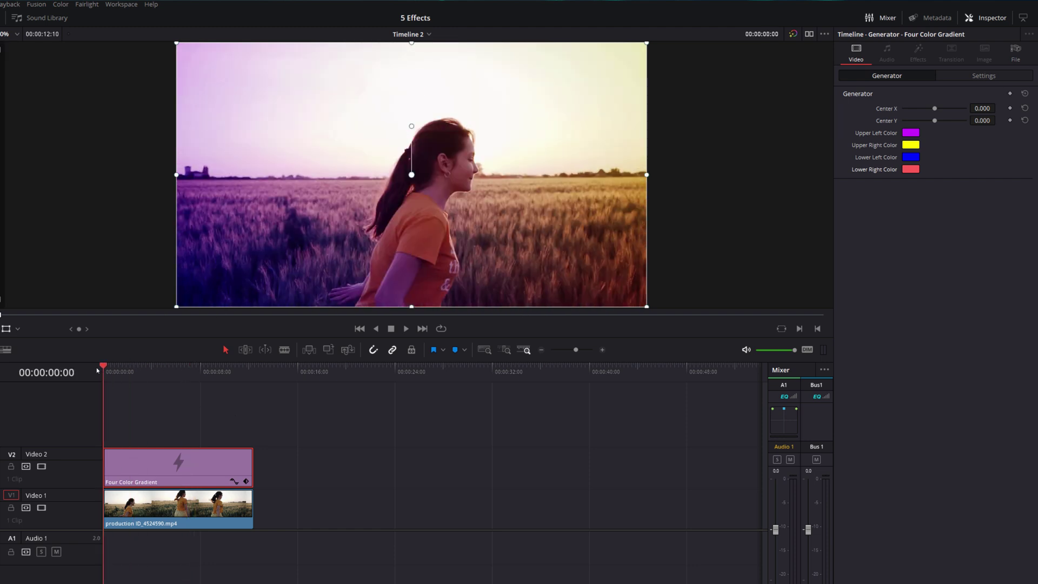
pyautogui.press('space')
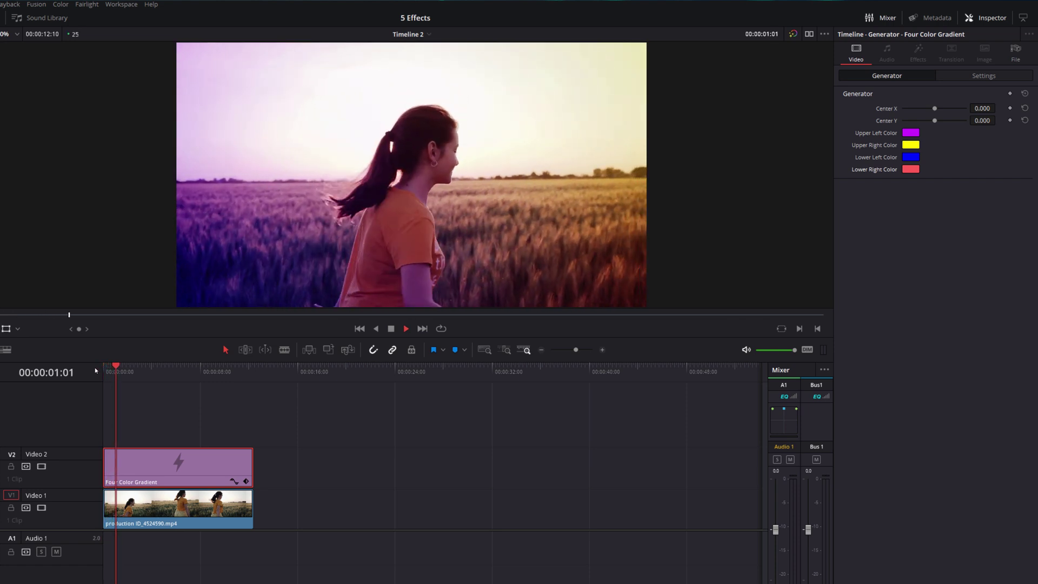
pyautogui.press('space')
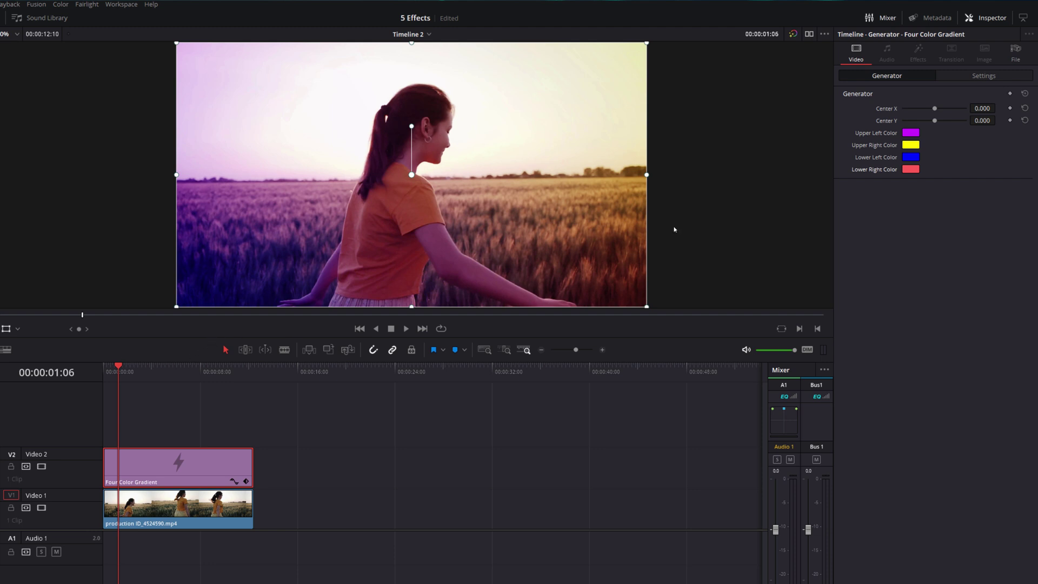
# Step: Set the gradient overlay's zoom to 2.2 on both axes
pyautogui.click(978, 77)
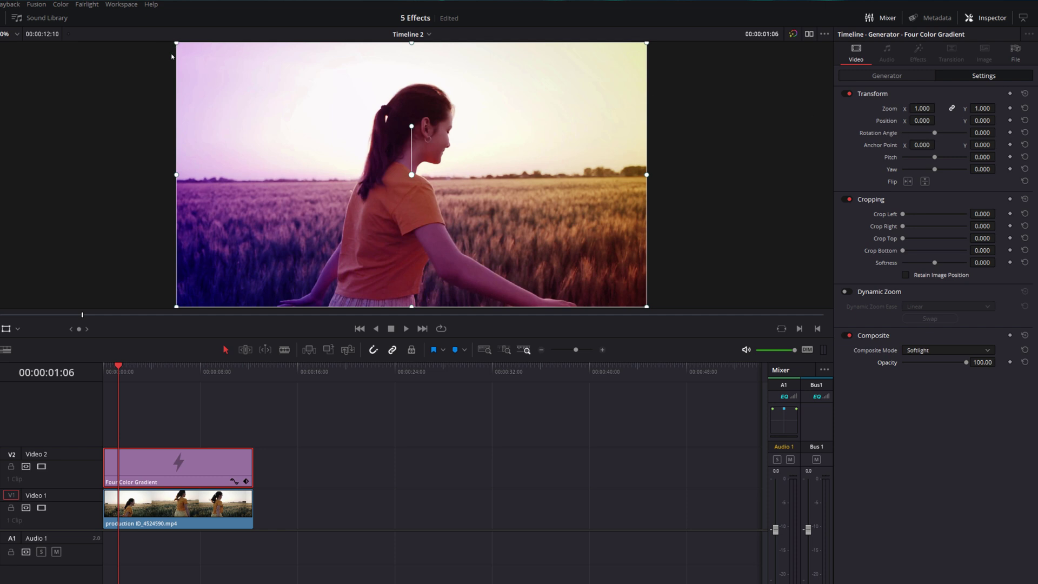
pyautogui.moveTo(905, 110); pyautogui.dragTo(938, 111)
pyautogui.click(918, 108)
pyautogui.write('2.2')
pyautogui.press('Return')
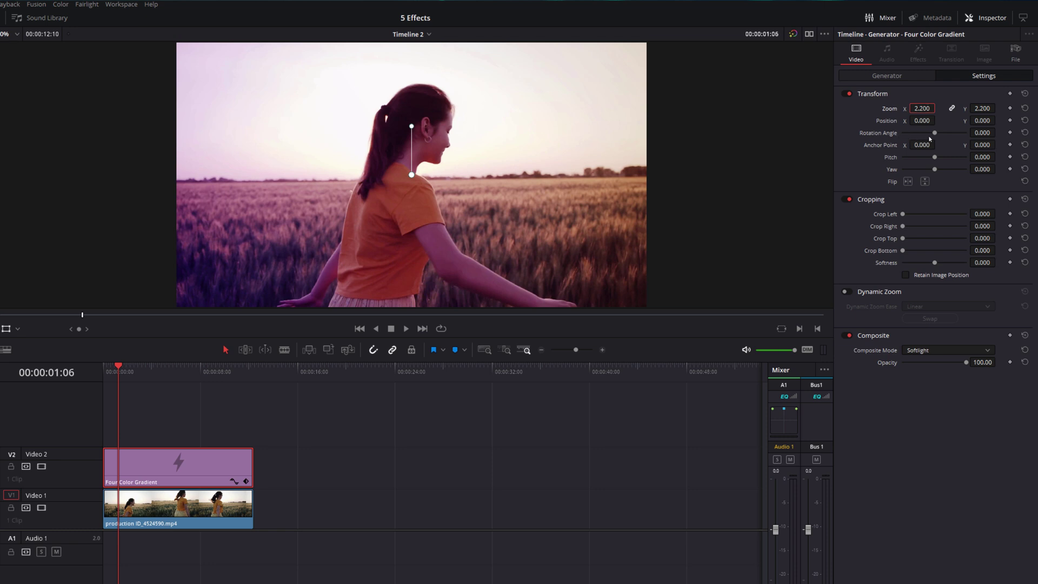
# Step: Reset the rotation angle to 0 and keyframe it at the clip's start, 00:00:00:00
pyautogui.moveTo(976, 132); pyautogui.dragTo(998, 133)
pyautogui.doubleClick(876, 135)
pyautogui.click(234, 370)
pyautogui.moveTo(236, 385); pyautogui.dragTo(104, 385)
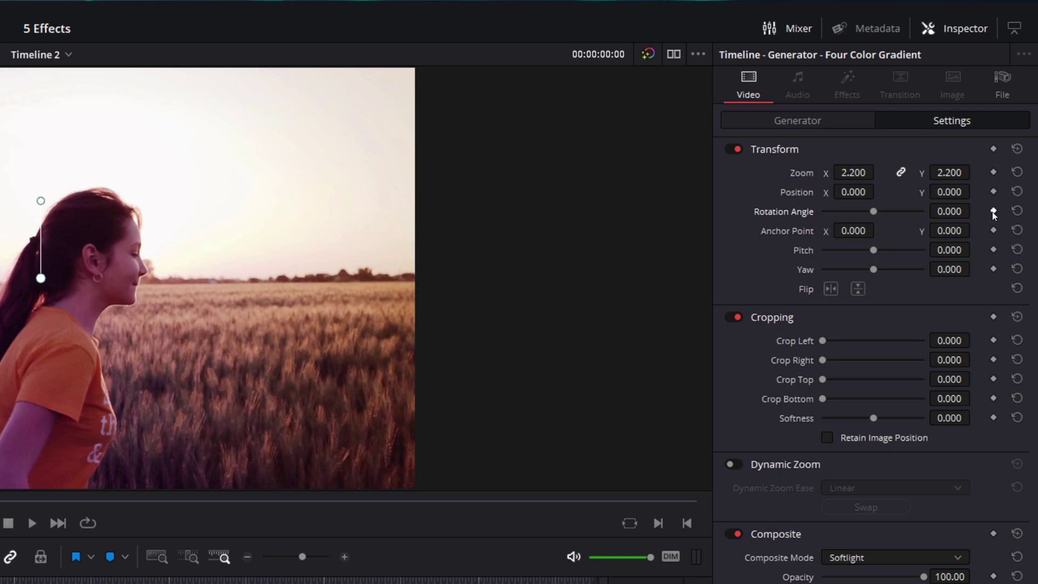
pyautogui.click(994, 212)
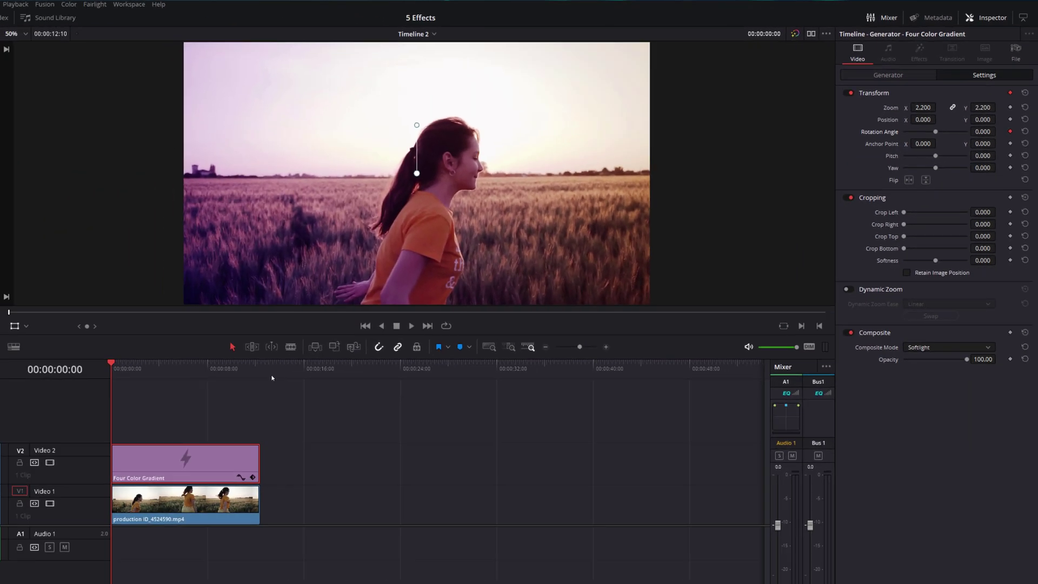
# Step: Move to the clip's last frame at 00:00:12:10, then preview the rotation from the start
pyautogui.moveTo(141, 375); pyautogui.dragTo(264, 369)
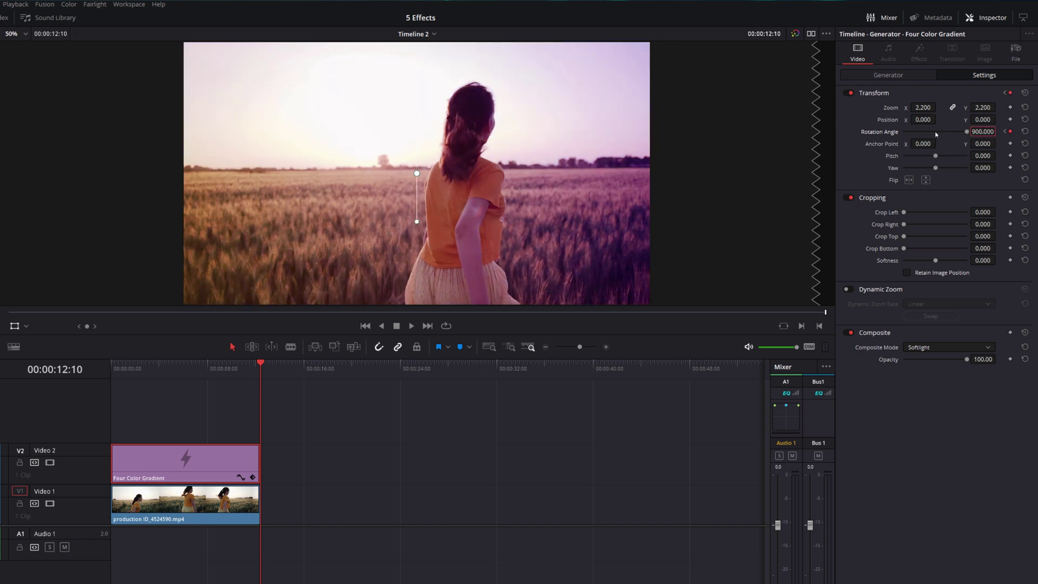
pyautogui.press('Home')
pyautogui.press('space')
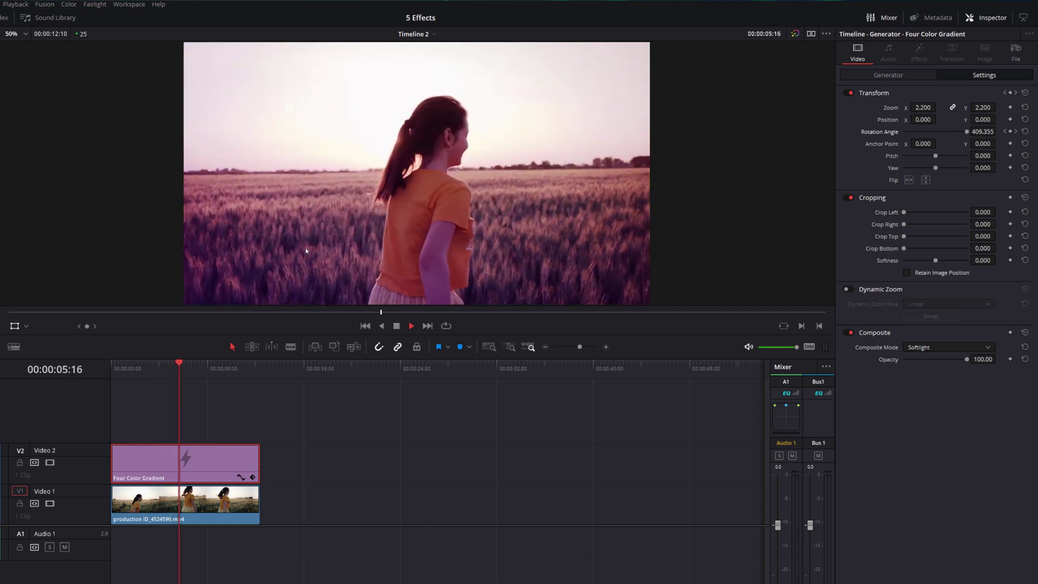
pyautogui.press('space')
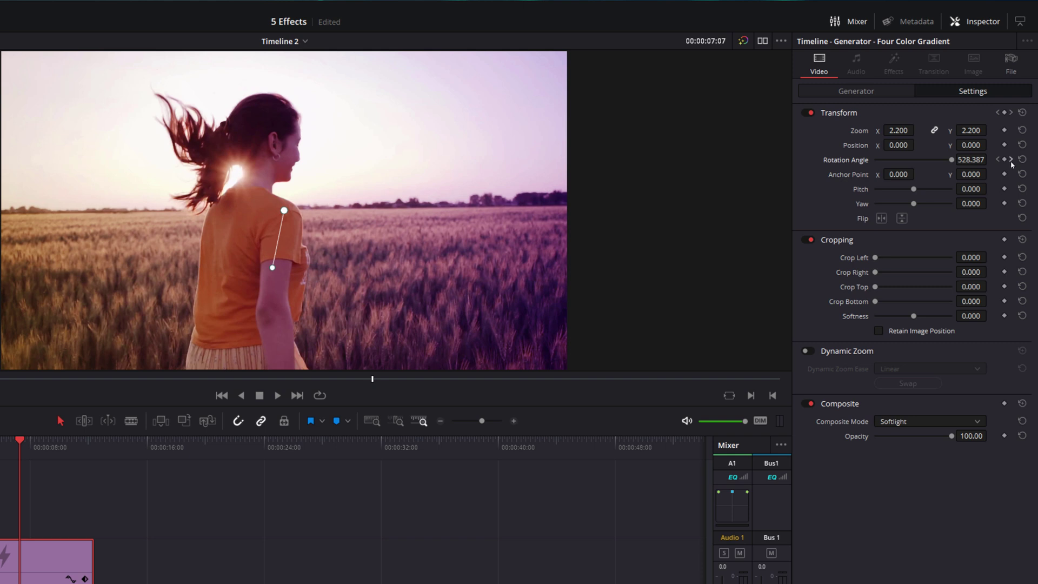
# Step: Set the ending Rotation Angle keyframe to 540 degrees and play back the slower spin
pyautogui.click(1011, 160)
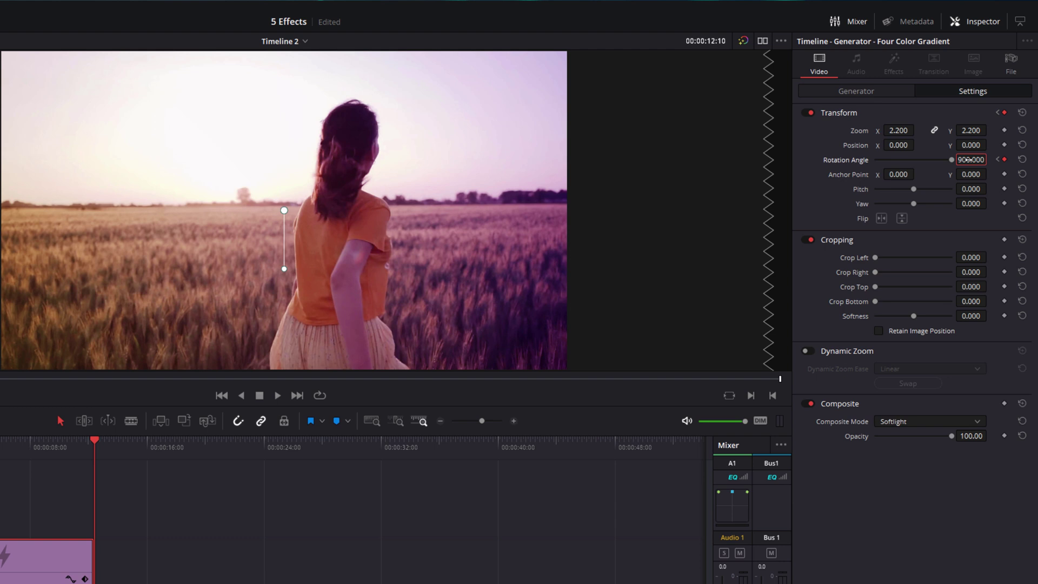
pyautogui.press('Return')
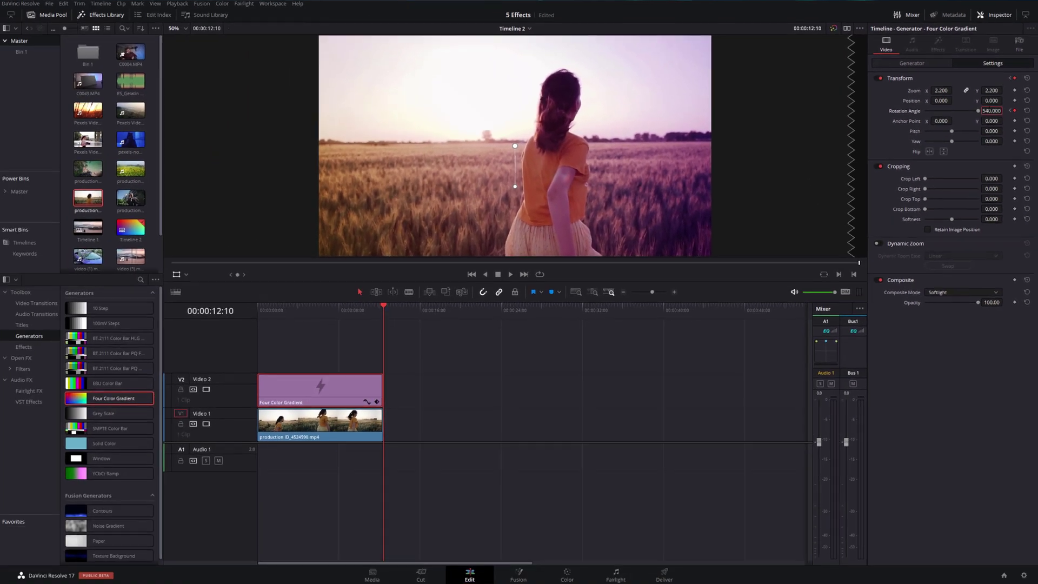
pyautogui.press('Home')
pyautogui.press('space')
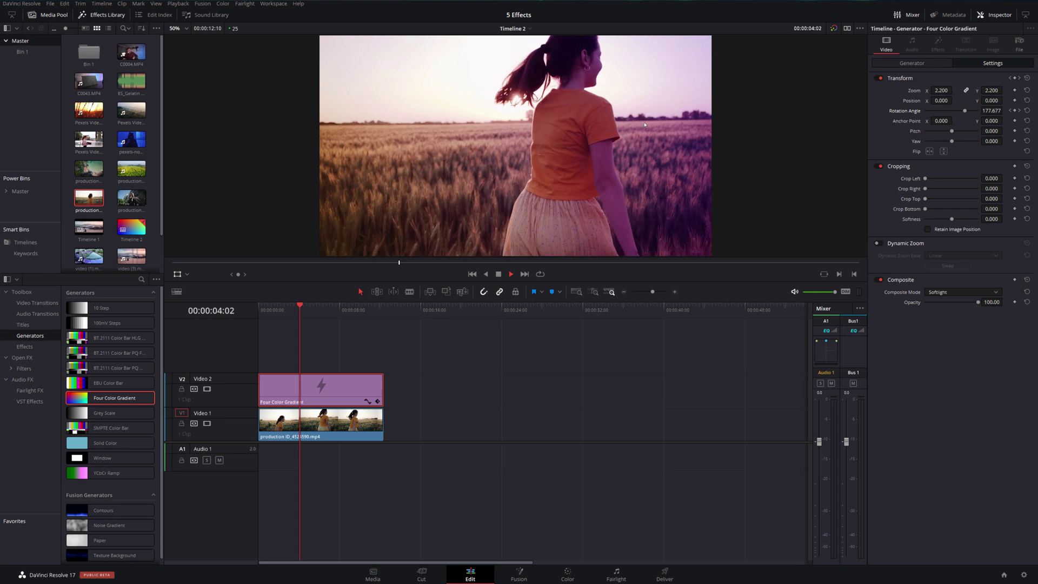
pyautogui.press('space')
# Step: Change the gradient's upper-left corner colour to green
pyautogui.click(922, 65)
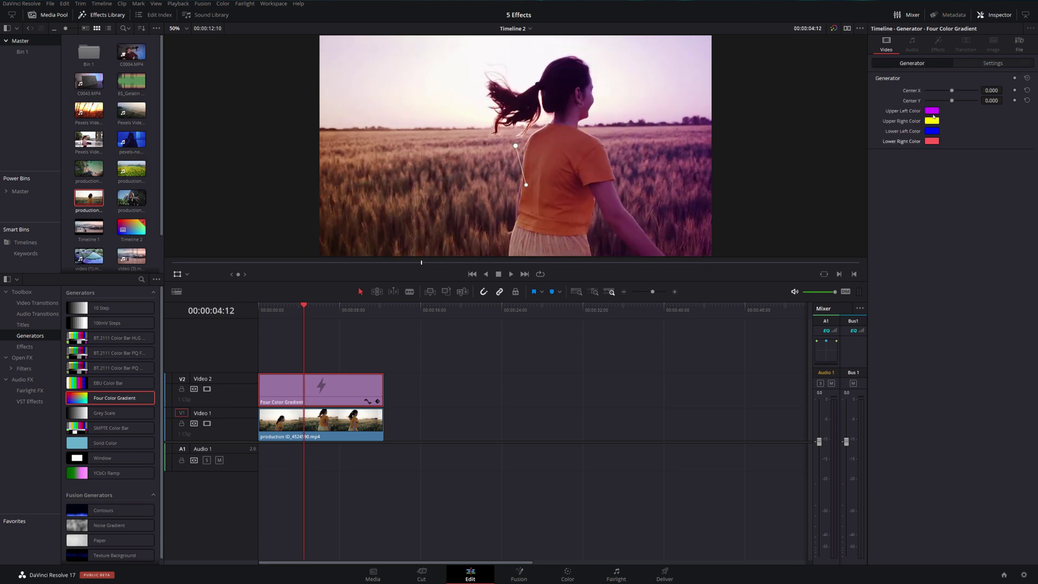
pyautogui.click(932, 111)
pyautogui.moveTo(541, 246); pyautogui.dragTo(562, 241)
pyautogui.click(610, 360)
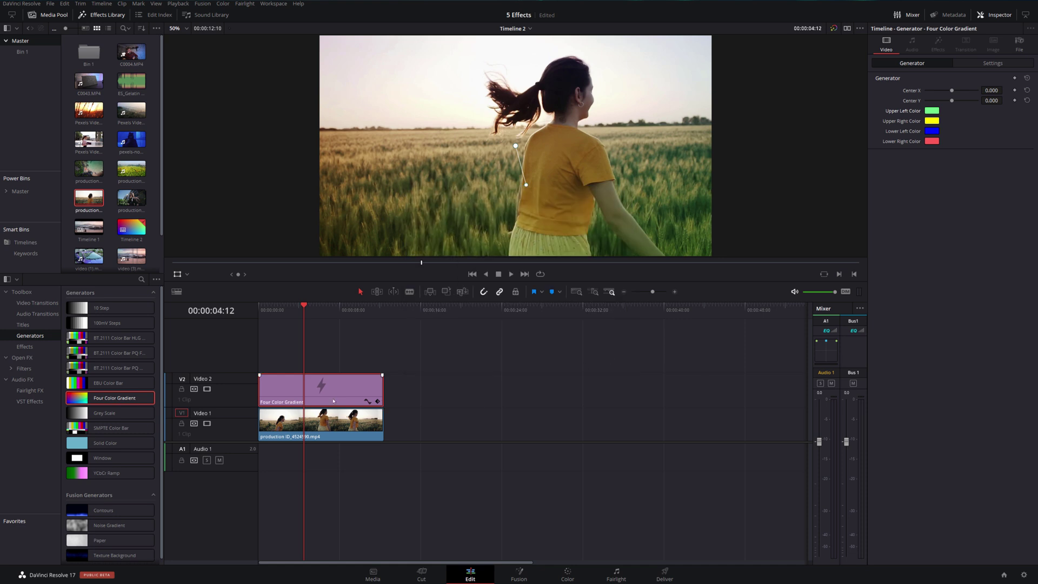
# Step: Paste a gradient copy later on Video 2 and put production ID_3784031.mp4 beneath it on Video 1
pyautogui.click(416, 311)
pyautogui.hotkey('ctrl', 'v')
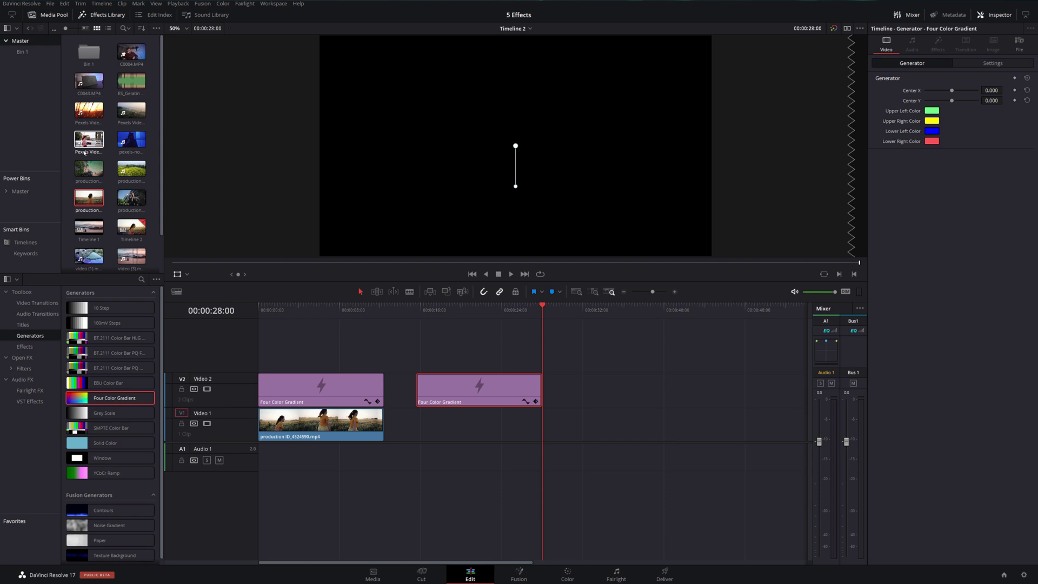
pyautogui.moveTo(98, 170); pyautogui.dragTo(427, 424)
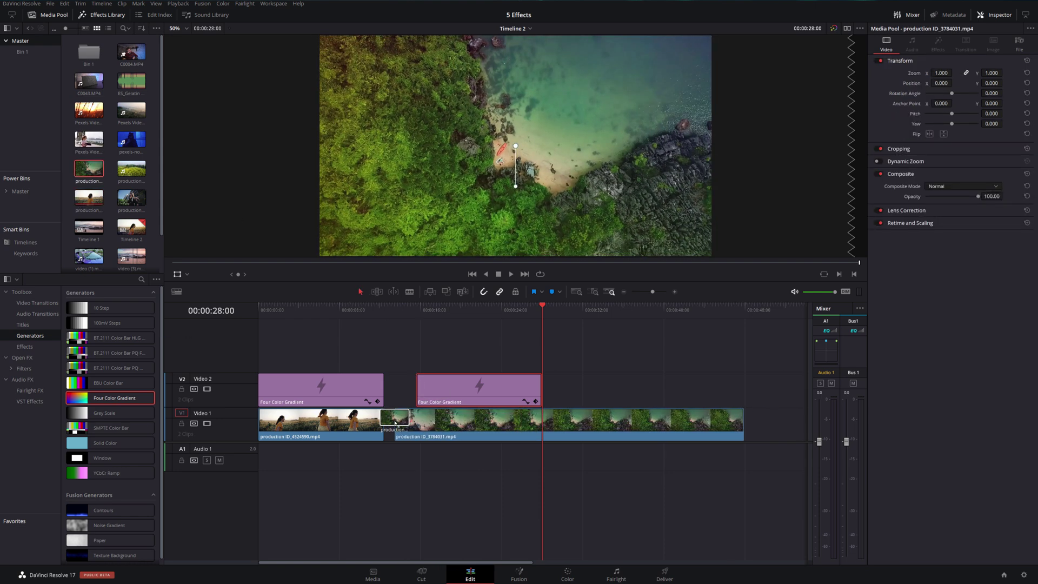
pyautogui.click(437, 310)
pyautogui.press('space')
pyautogui.press('space')
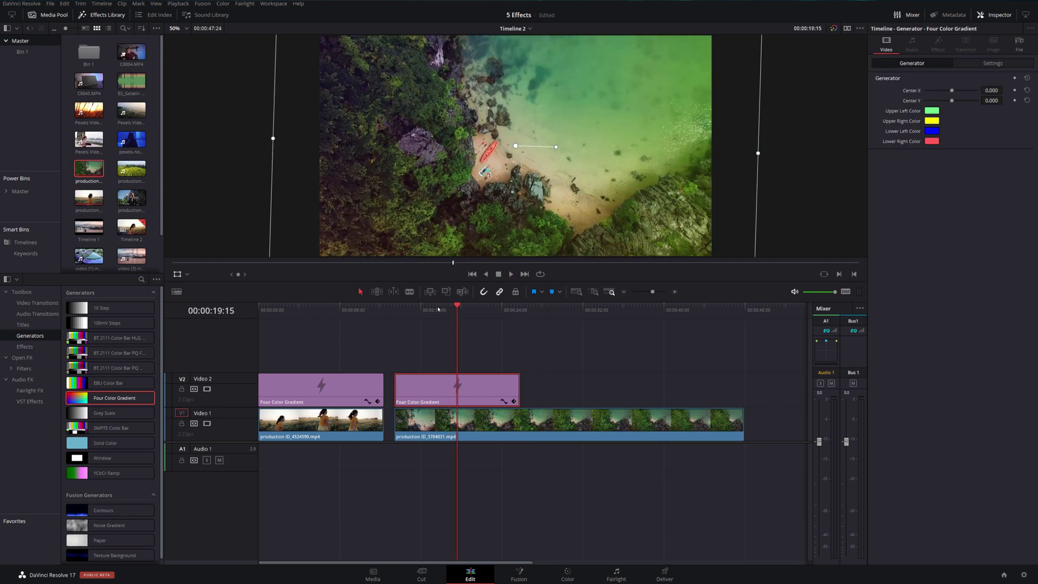